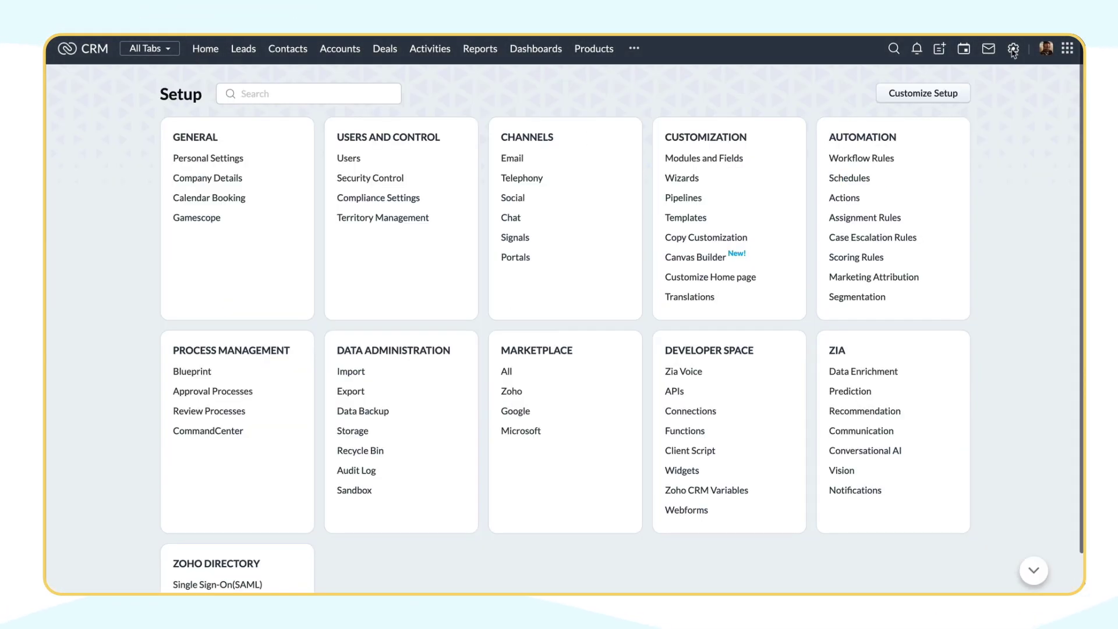
- Open the Assignment Rules page listing the existing rules such as INDIA Leads, USA and UK
left_click(872, 217)
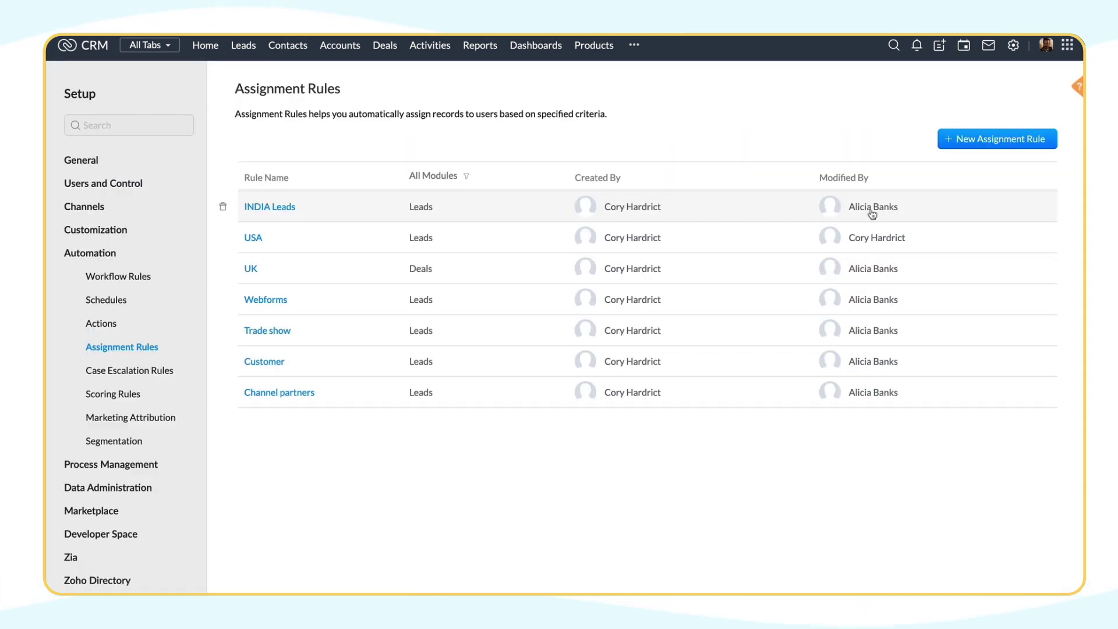
- Create a Leads assignment rule named 'Leads by geography', described as assigning leads by geography
left_click(980, 139)
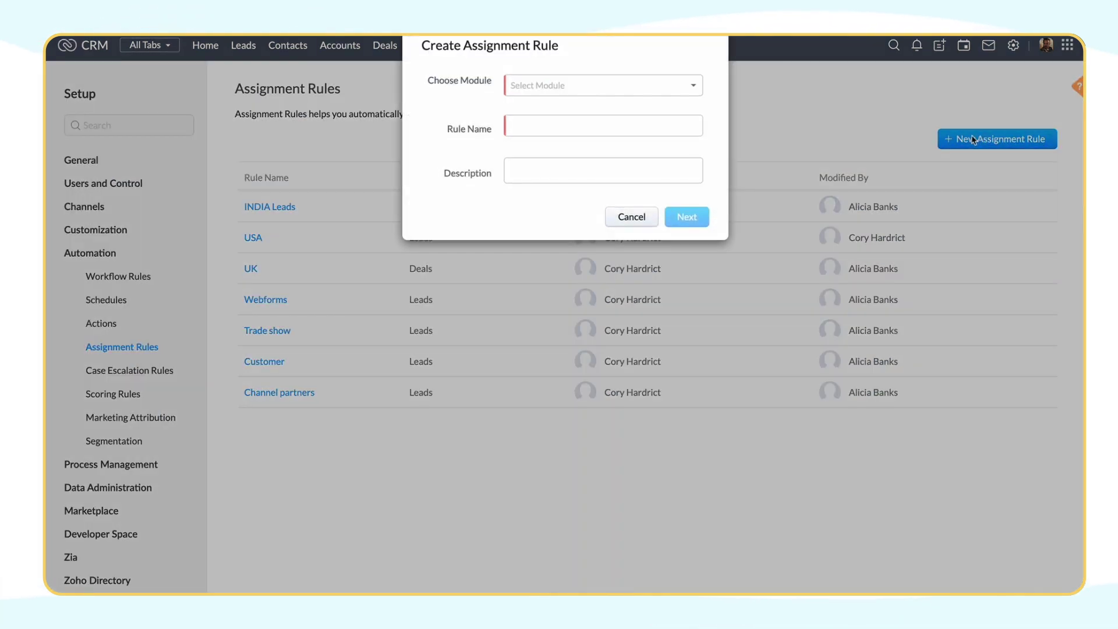
left_click(654, 93)
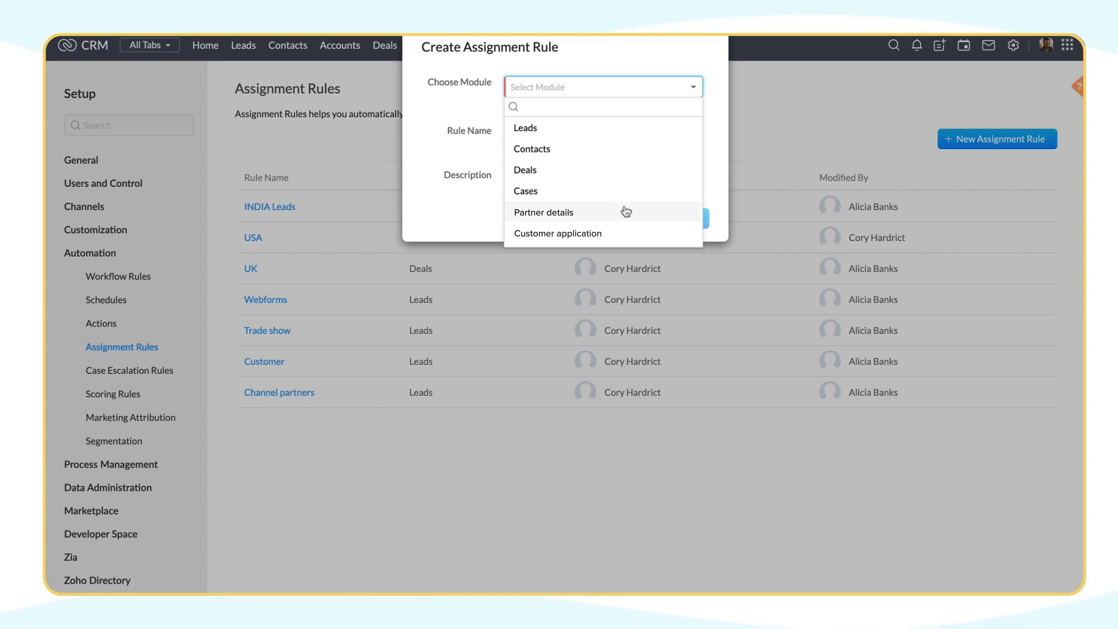
left_click(595, 127)
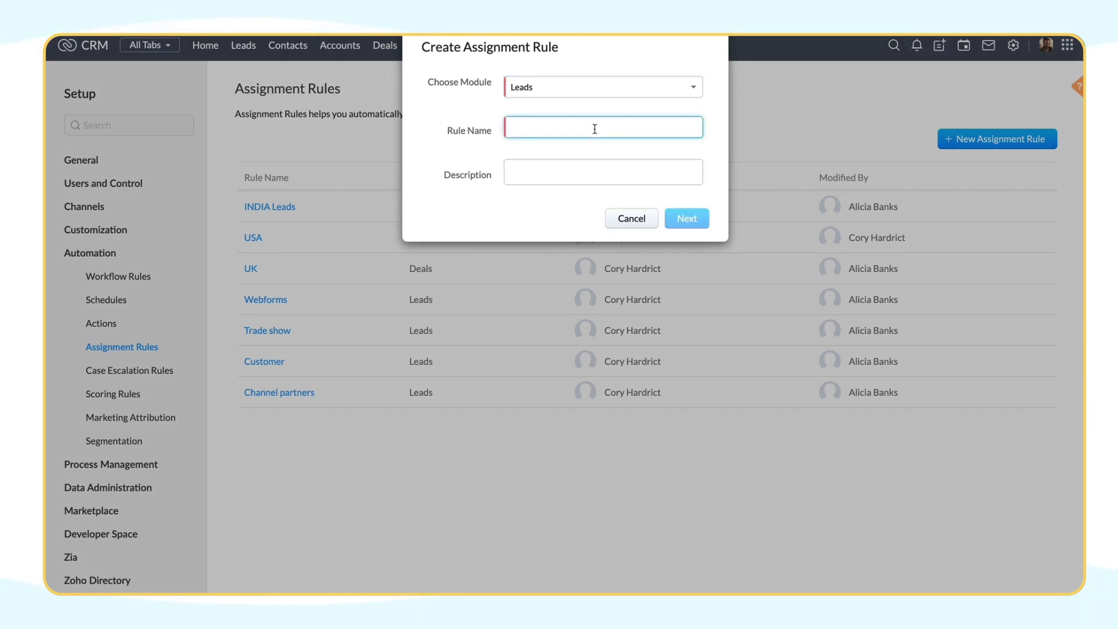
type("Leads by geography")
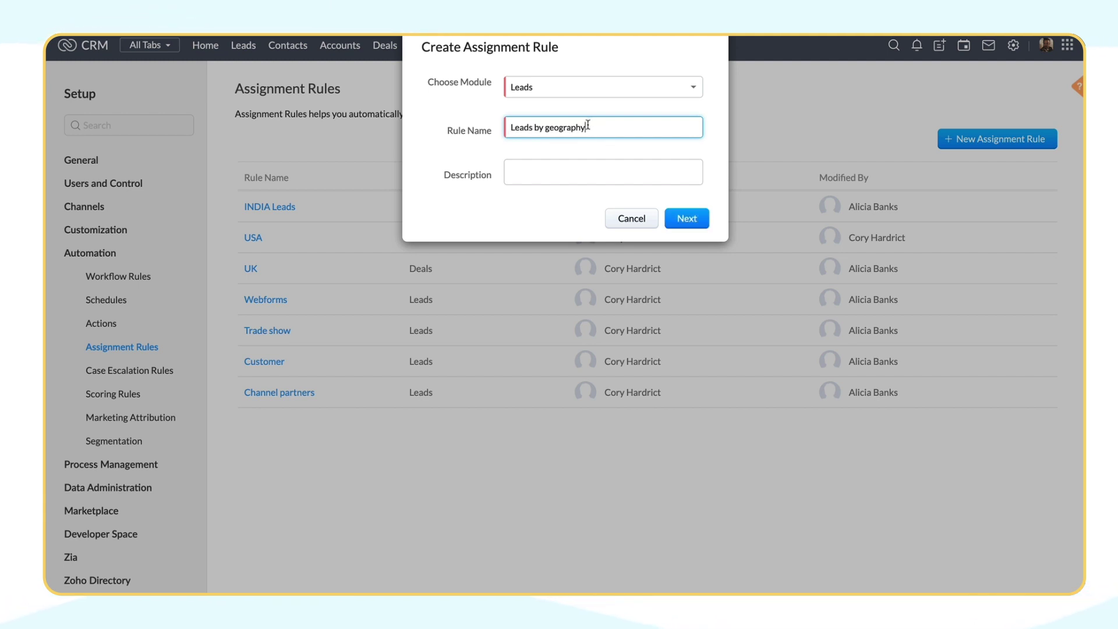
left_click(543, 170)
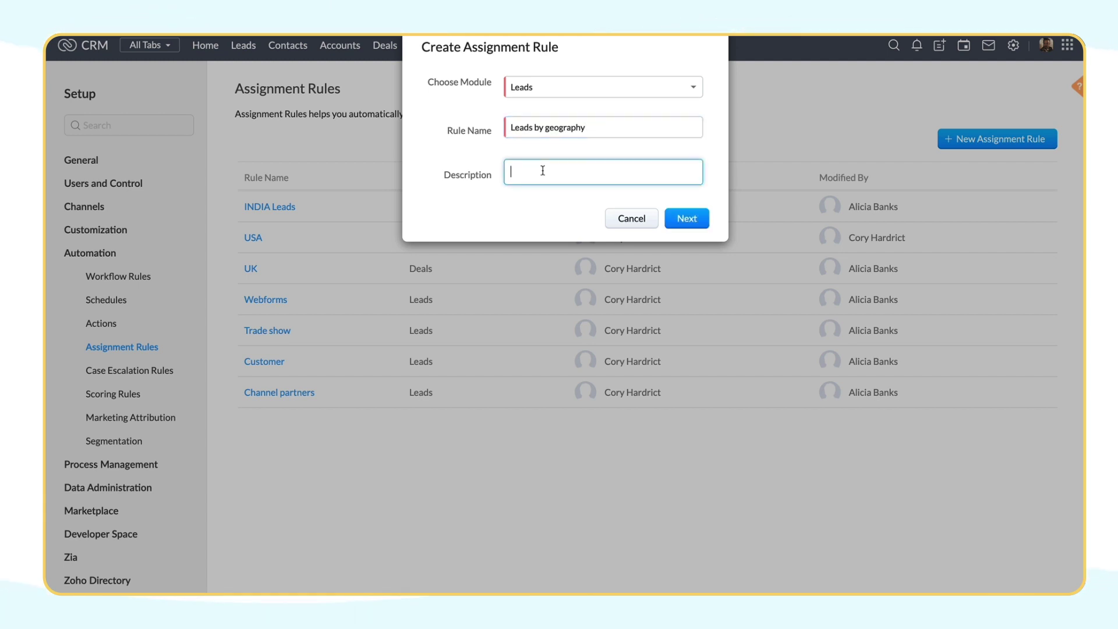
left_click(688, 220)
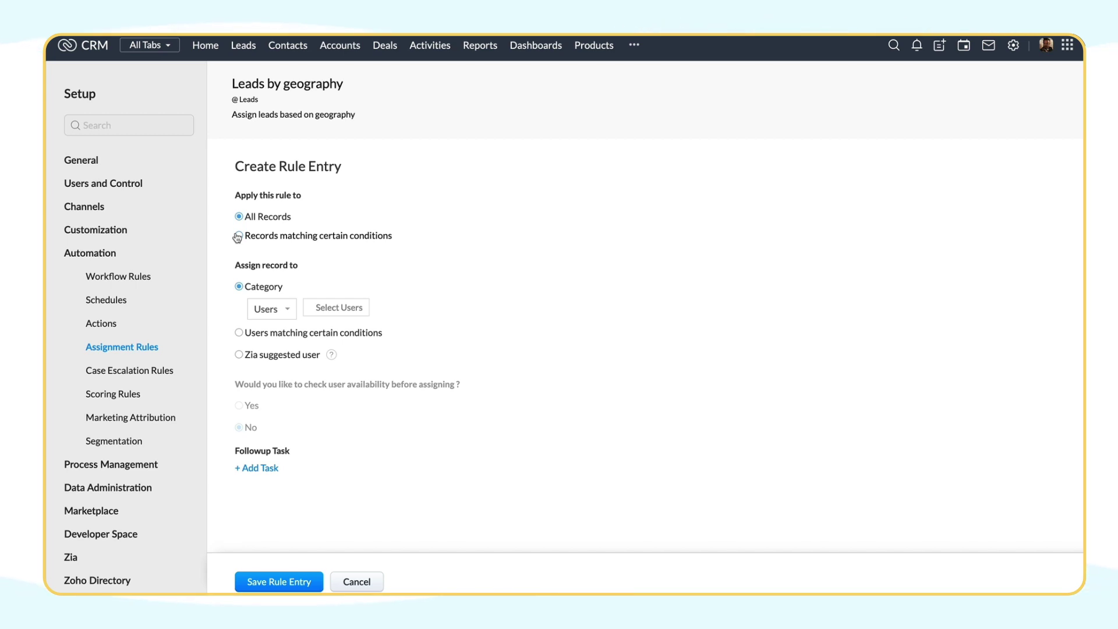
- Restrict the rule entry to records matching the condition Country is USA
left_click(238, 236)
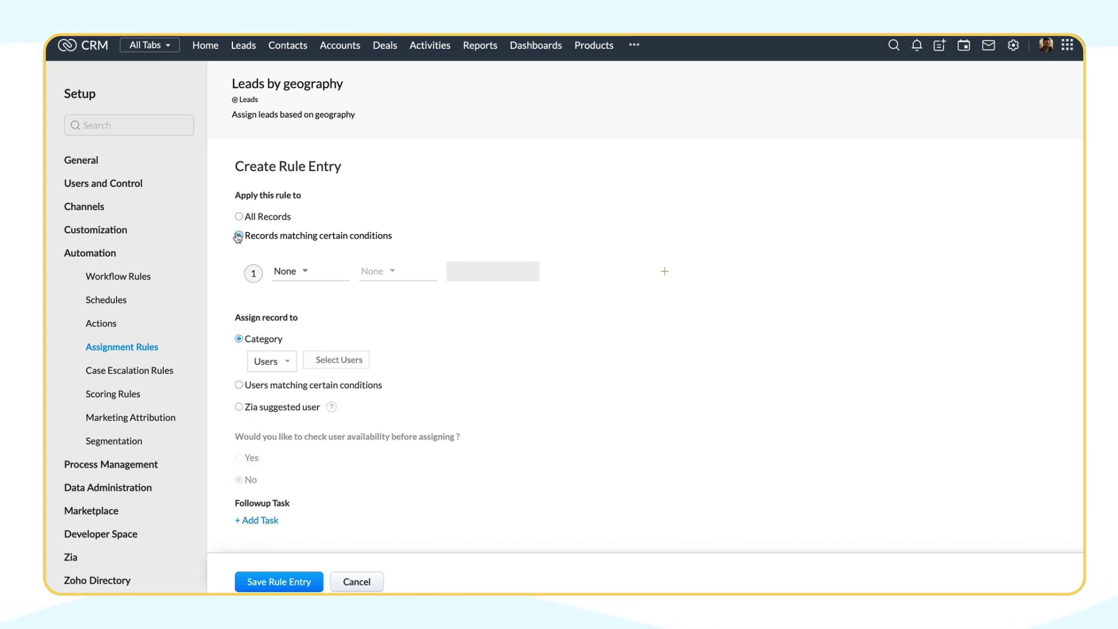
left_click(300, 272)
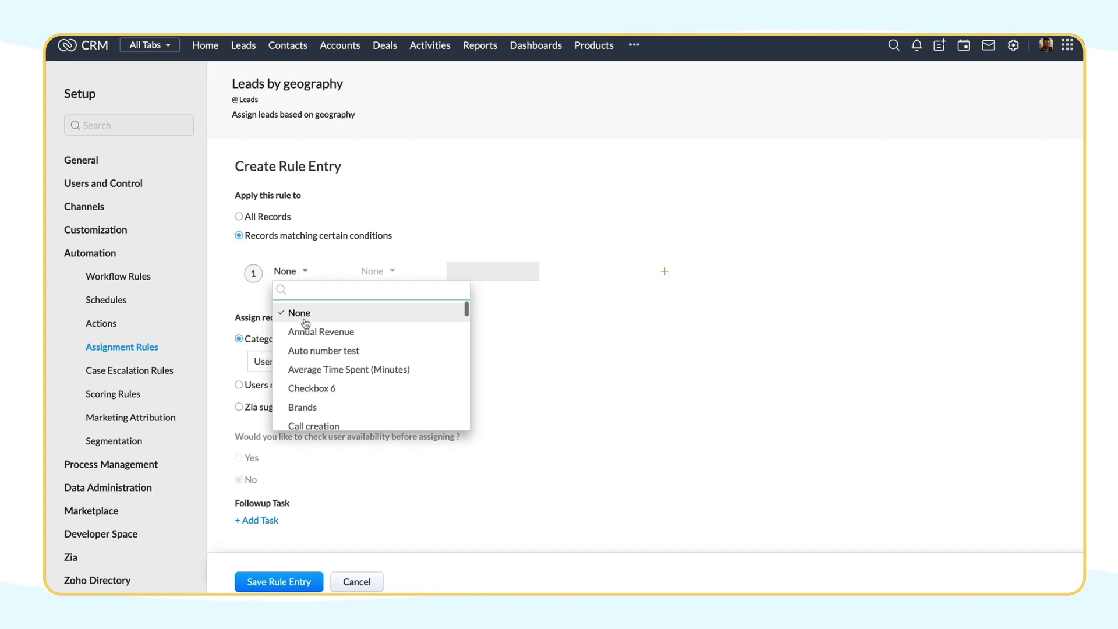
scroll(307, 324, "down", 1)
scroll(307, 323, "down", 5)
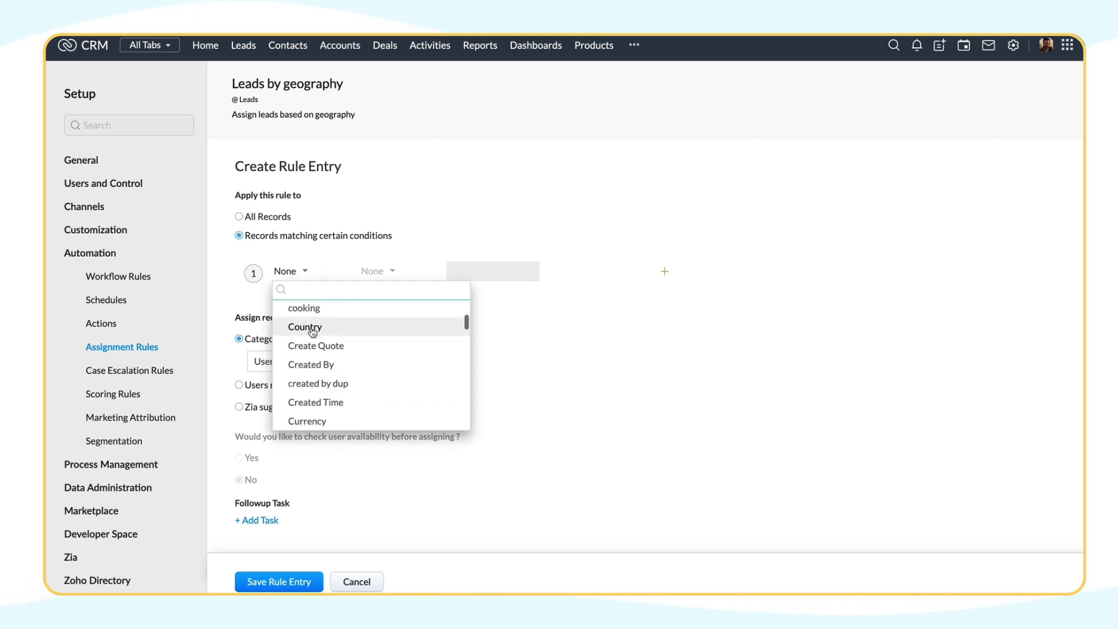
left_click(307, 325)
left_click(376, 272)
left_click(457, 312)
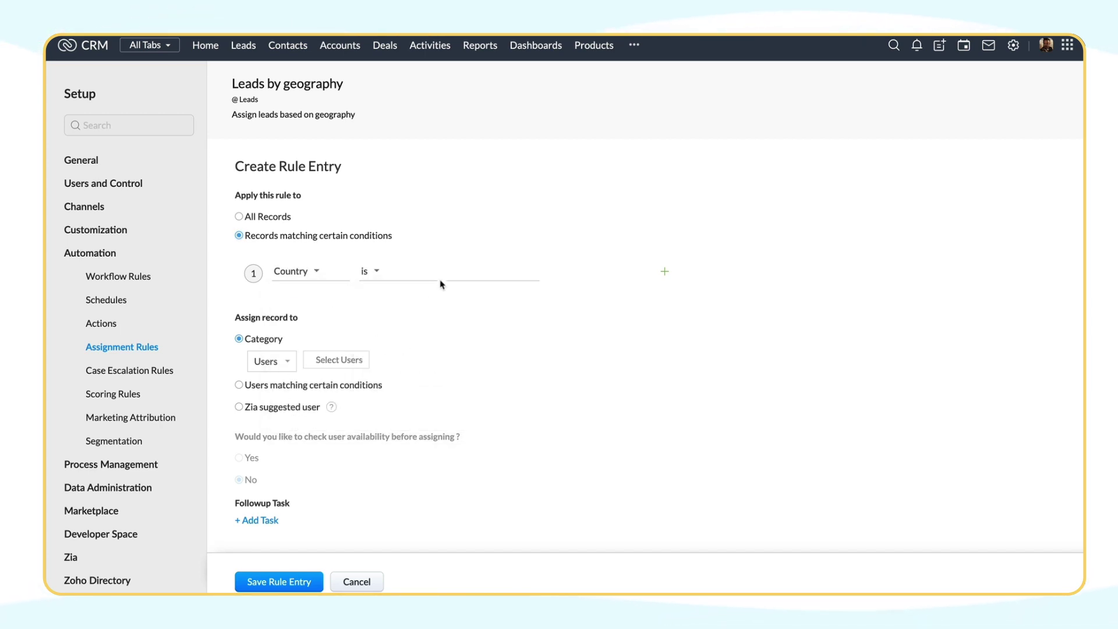
left_click(451, 272)
type("USA")
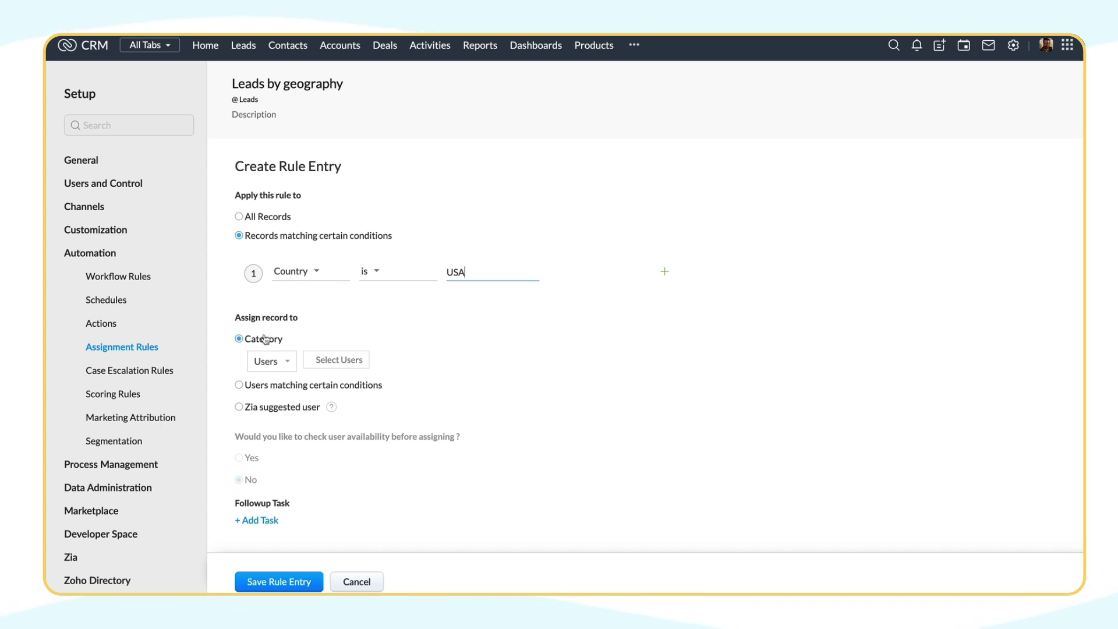
- Assign matching leads to one chosen user, only when they are online
left_click(271, 362)
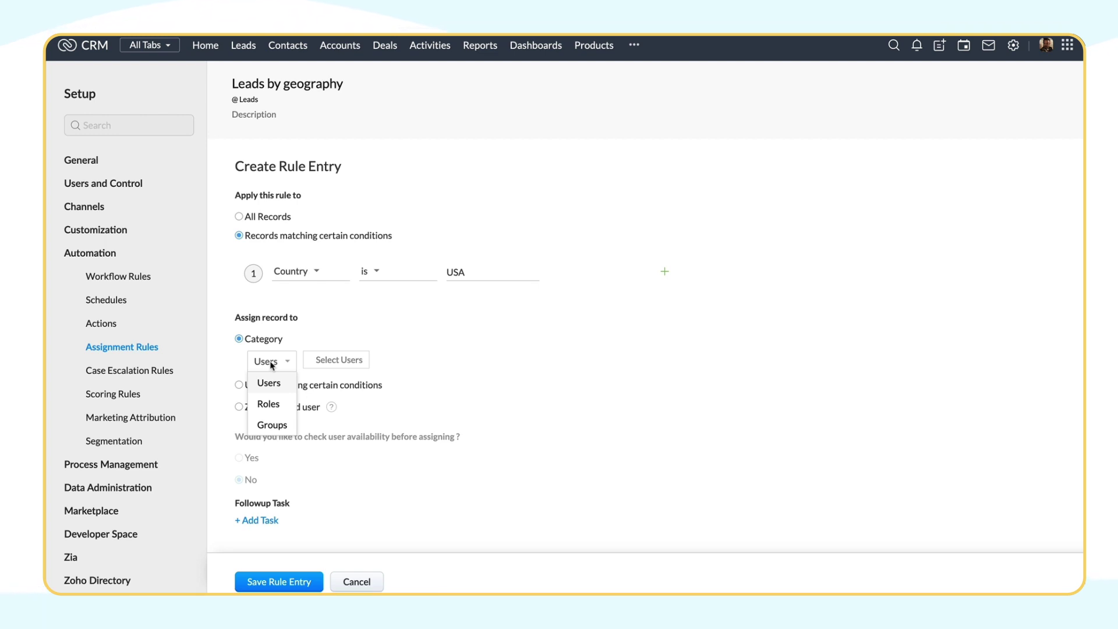
left_click(257, 384)
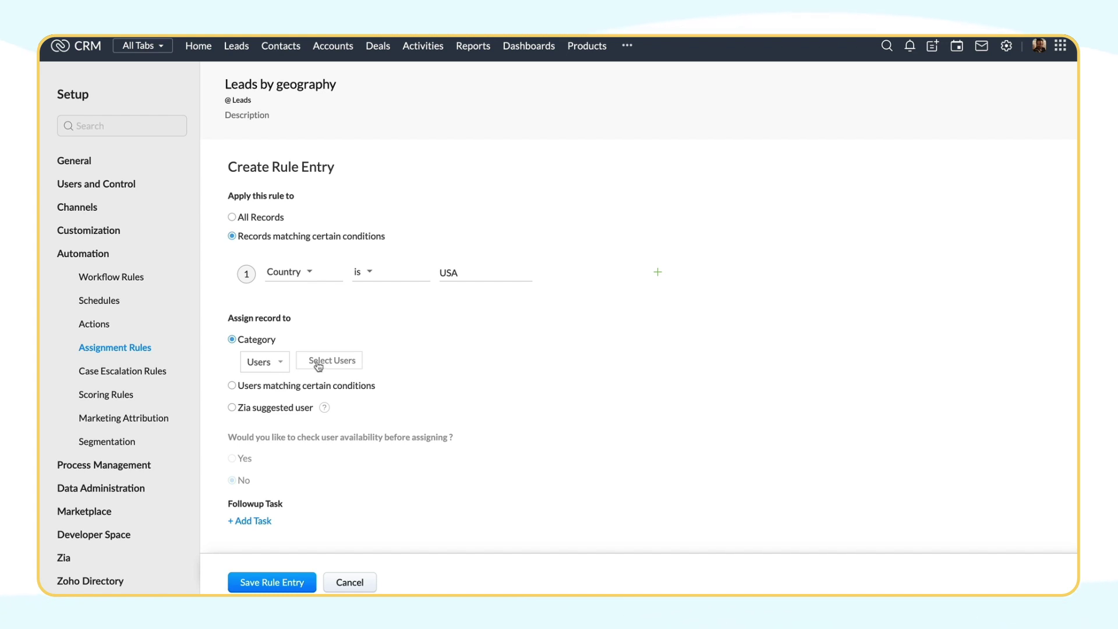
left_click(317, 364)
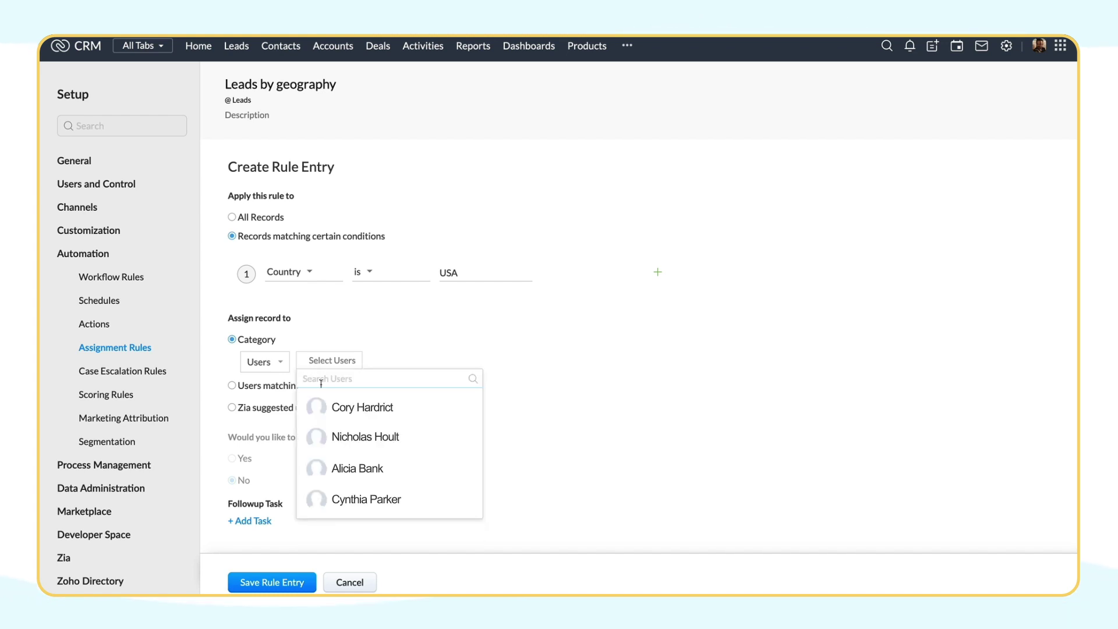
left_click(327, 469)
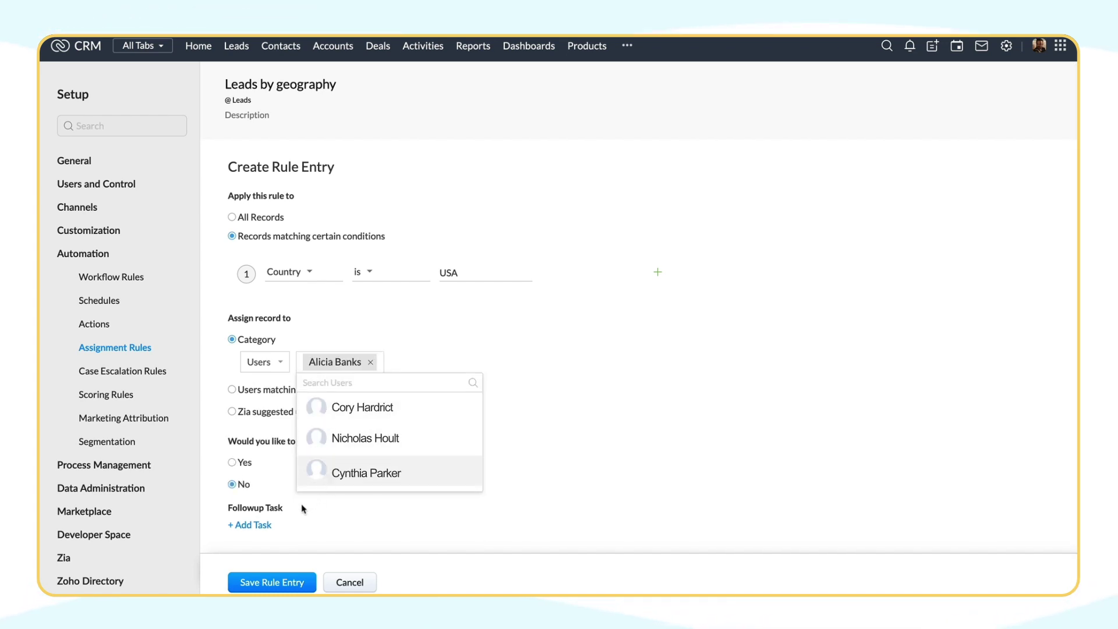
left_click(286, 491)
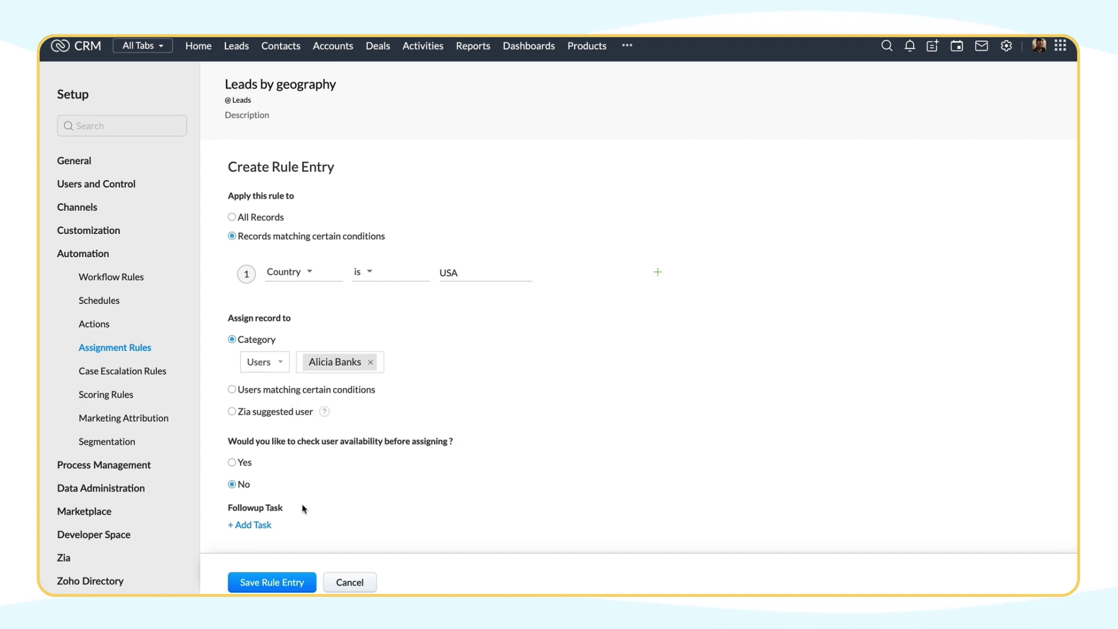
left_click(232, 463)
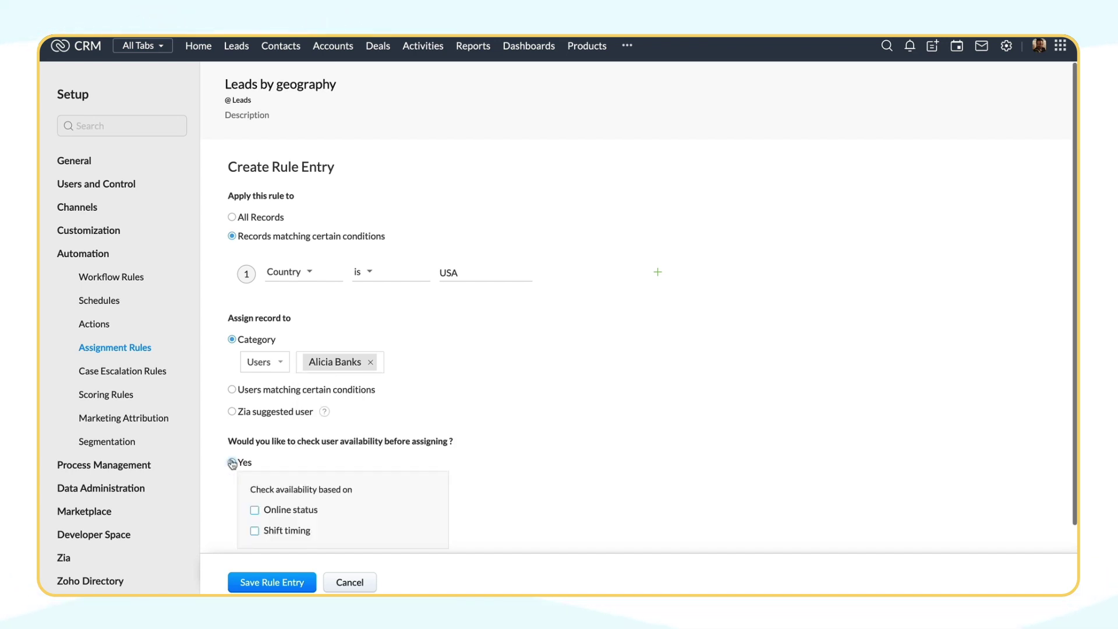
scroll(245, 464, "down", 2)
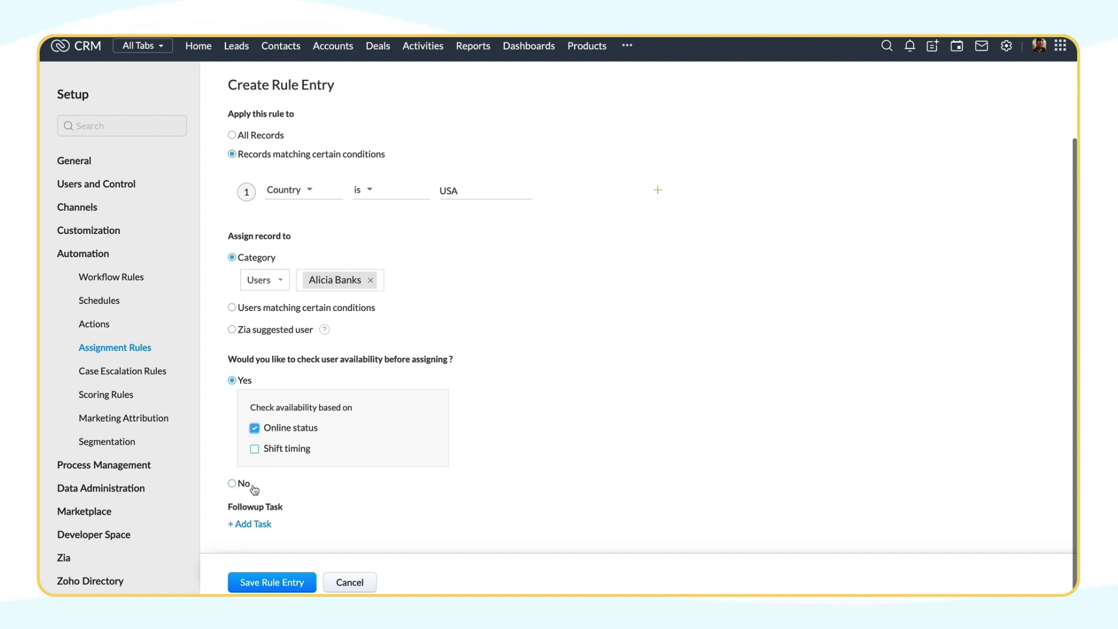
- Attach the 'Call for demo' follow-up task and save the USA rule entry
left_click(260, 526)
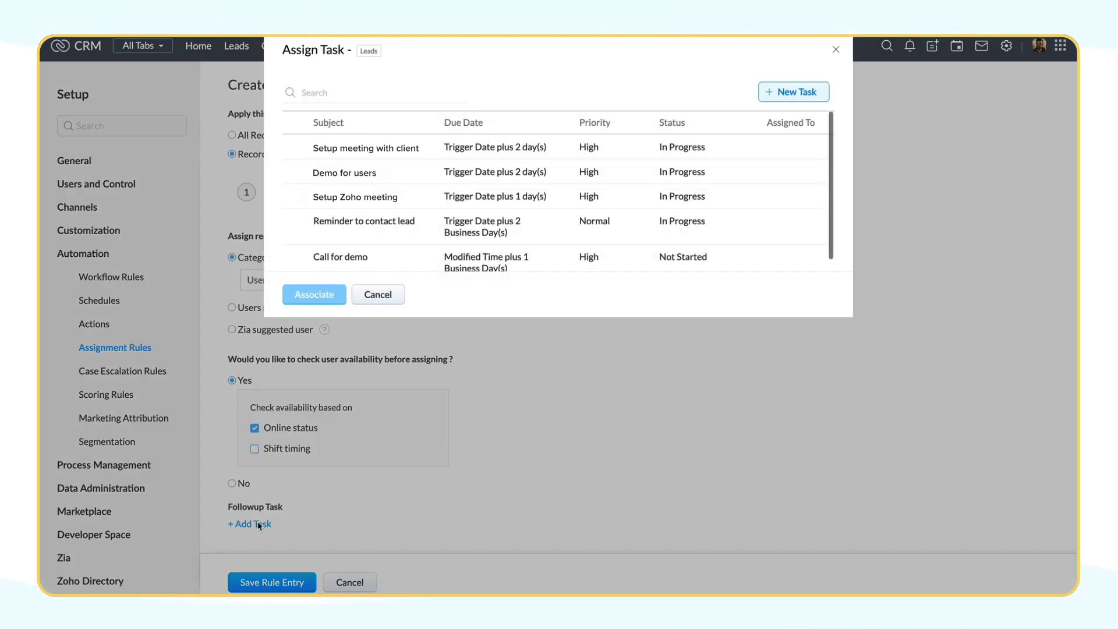
left_click(341, 263)
left_click(324, 296)
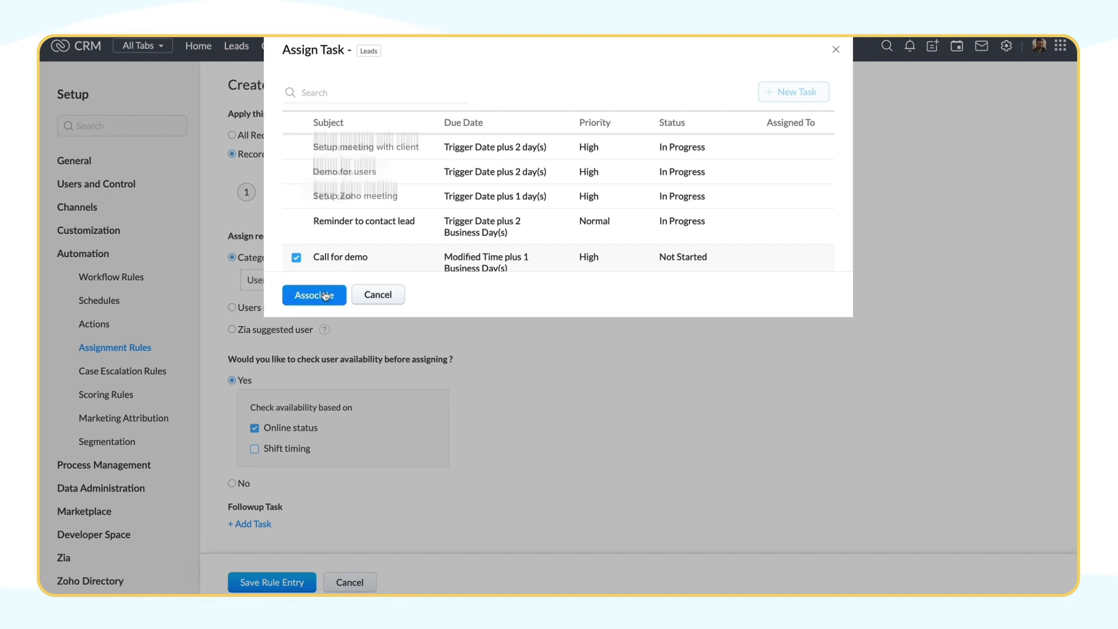
left_click(257, 584)
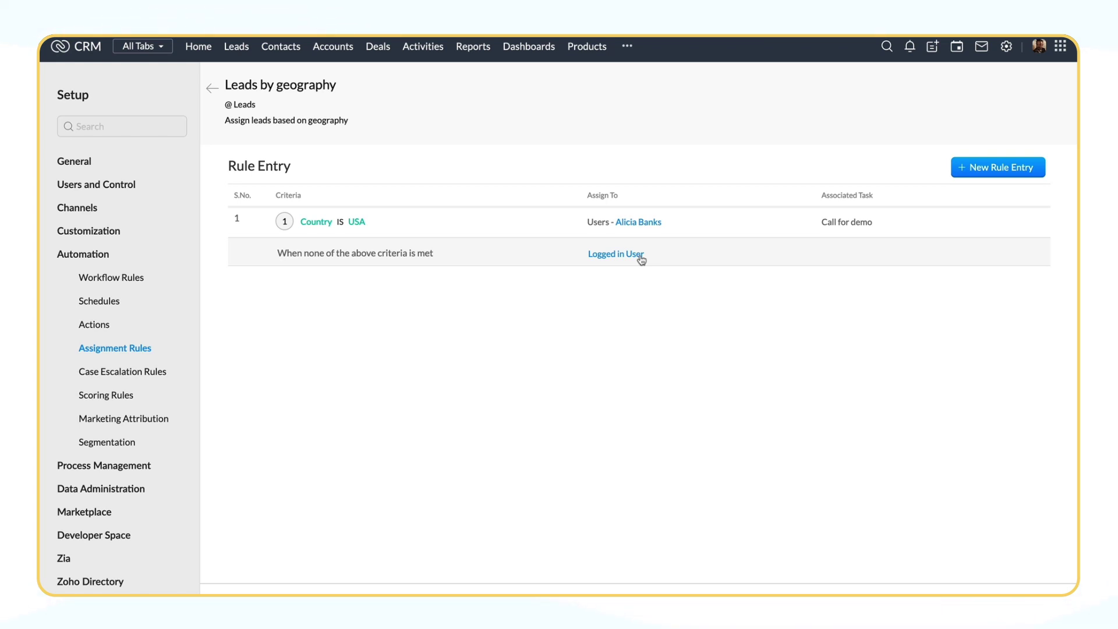
left_click(986, 170)
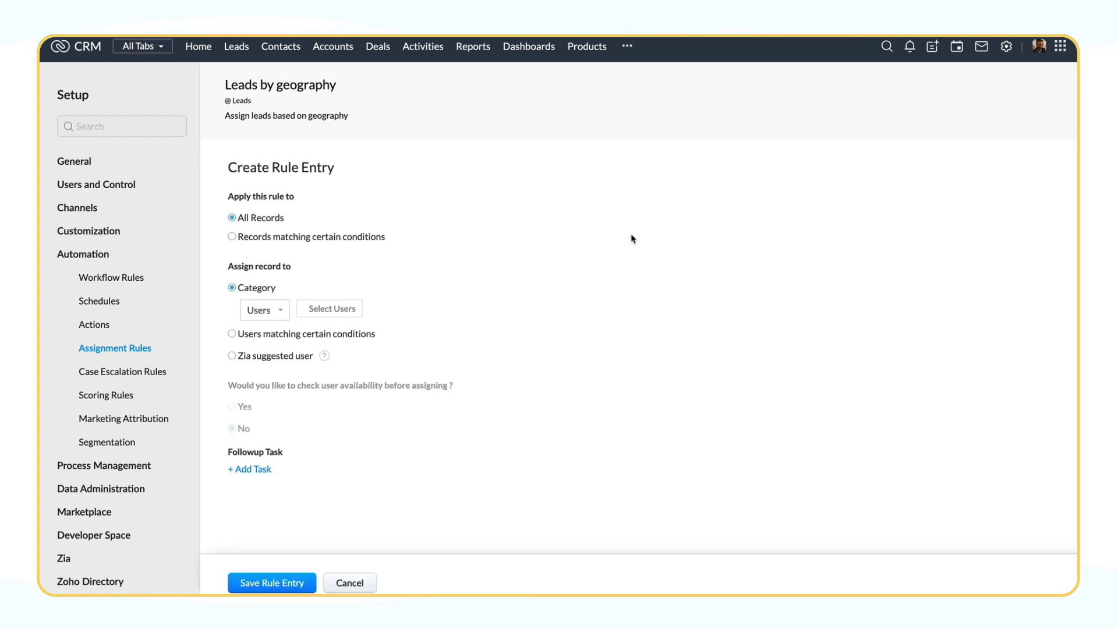
- Restrict the new rule entry to records whose Country is UK
left_click(233, 236)
left_click(284, 272)
scroll(321, 344, "down", 3)
left_click(341, 367)
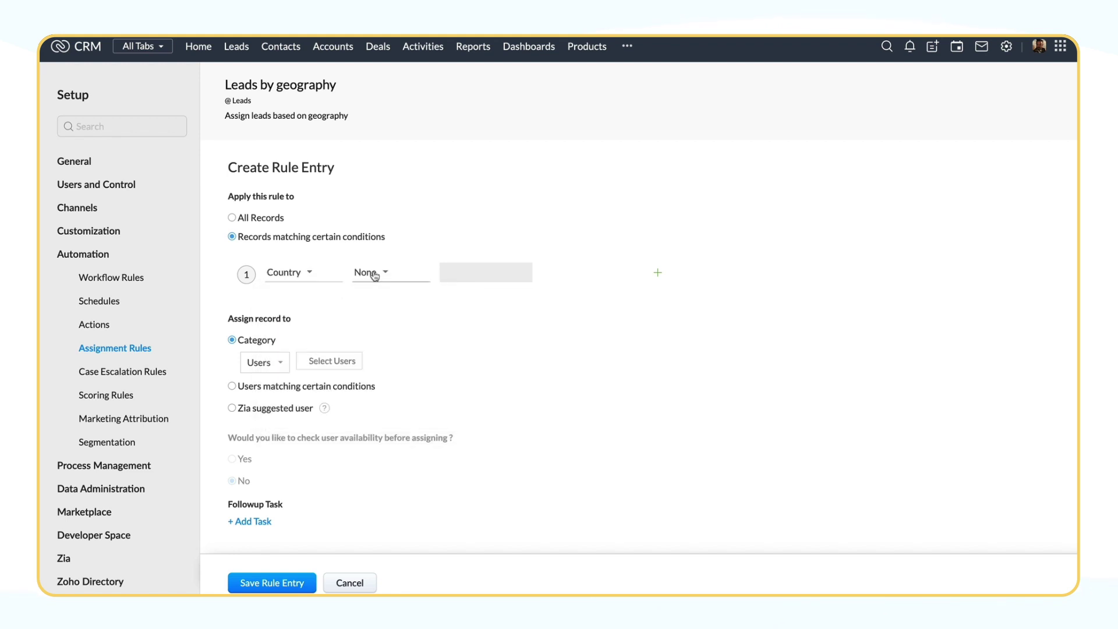
left_click(375, 276)
left_click(380, 309)
type("UK")
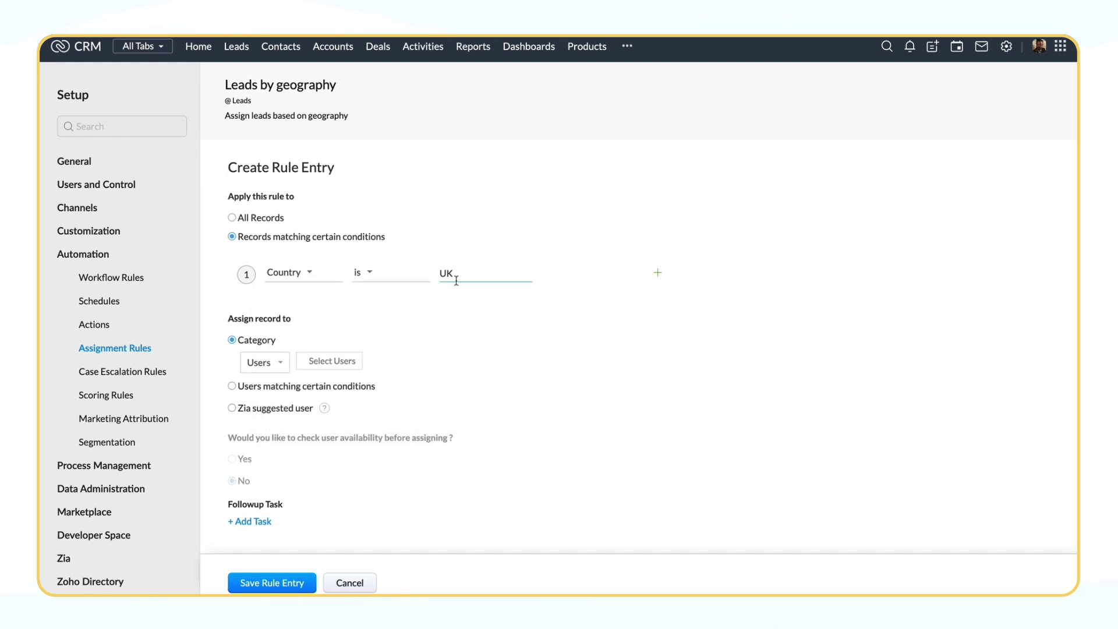
- Assign the UK leads round-robin to two selected users
left_click(356, 362)
left_click(346, 404)
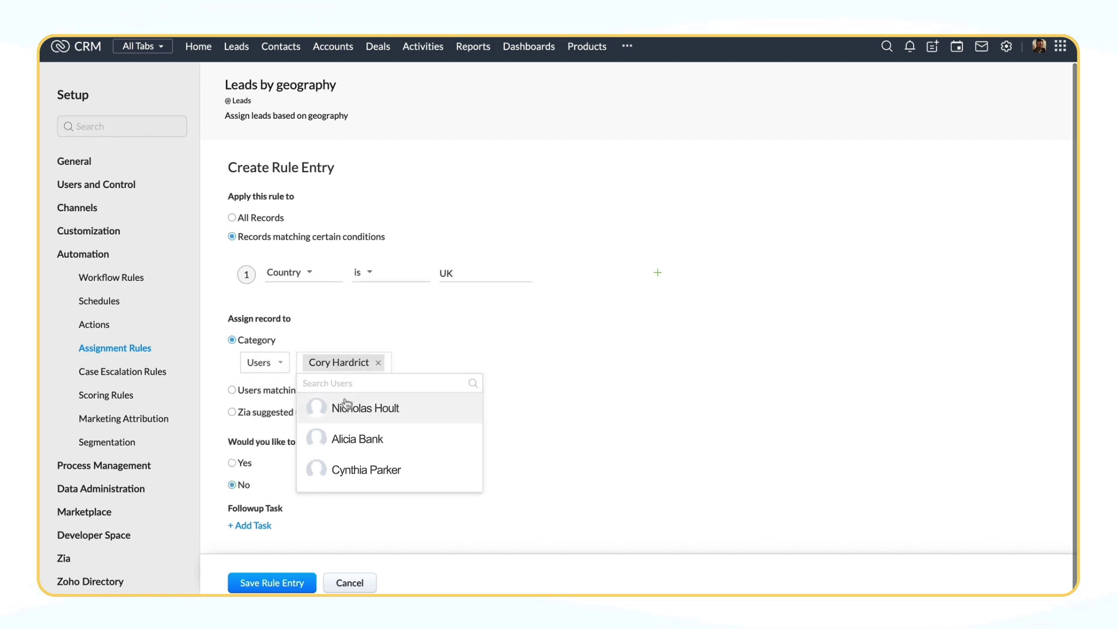
left_click(345, 407)
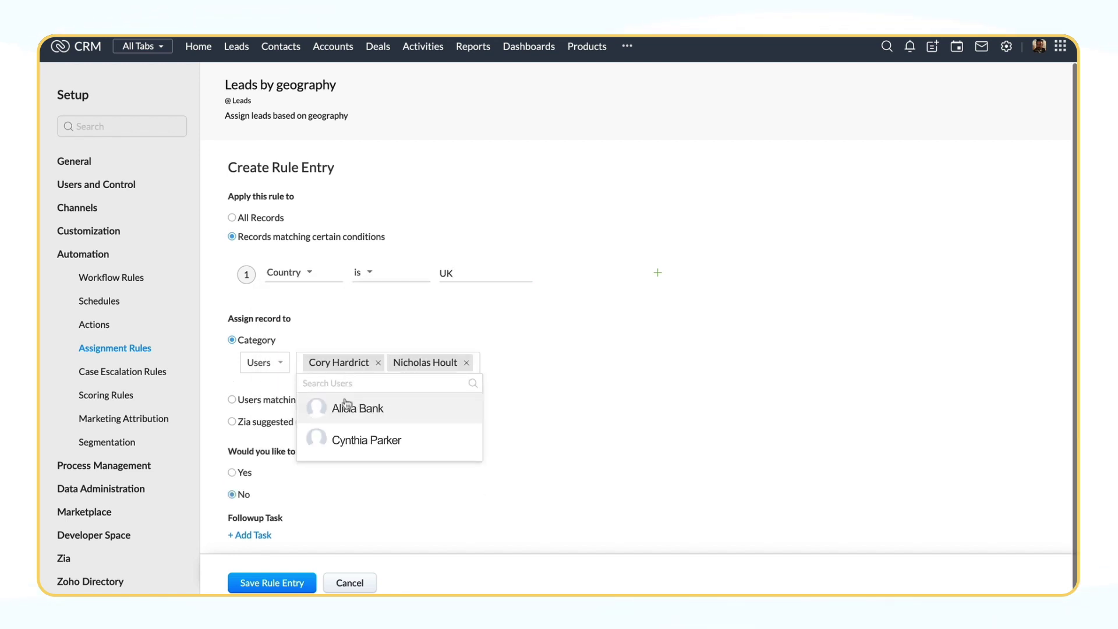
left_click(419, 466)
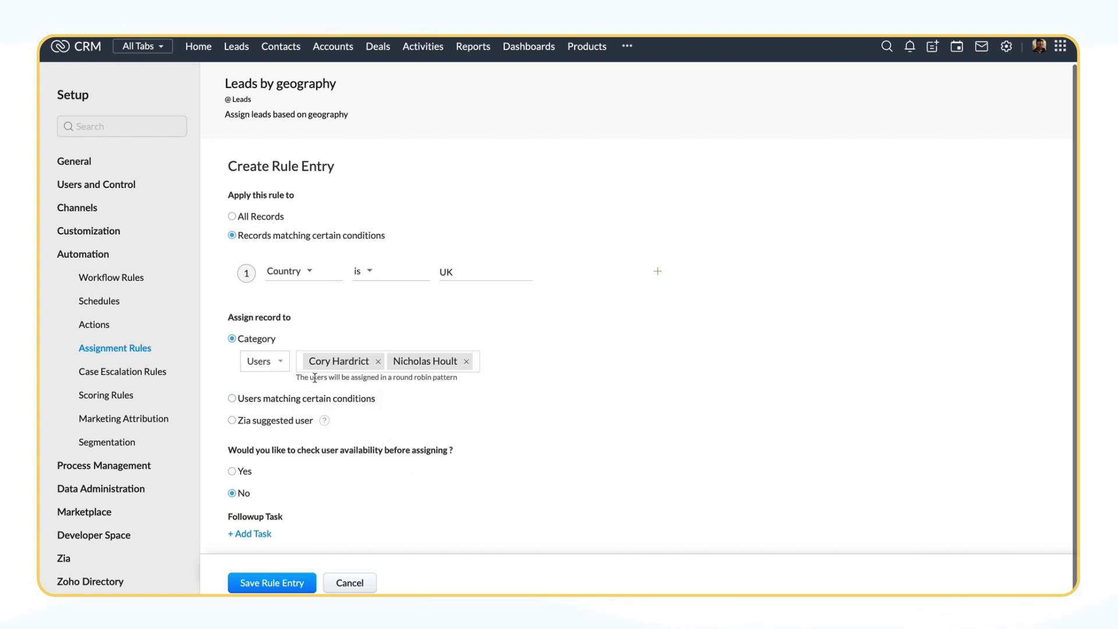
- Attach the 'Call for demo' follow-up task and save the UK rule entry
scroll(236, 518, "down", 1)
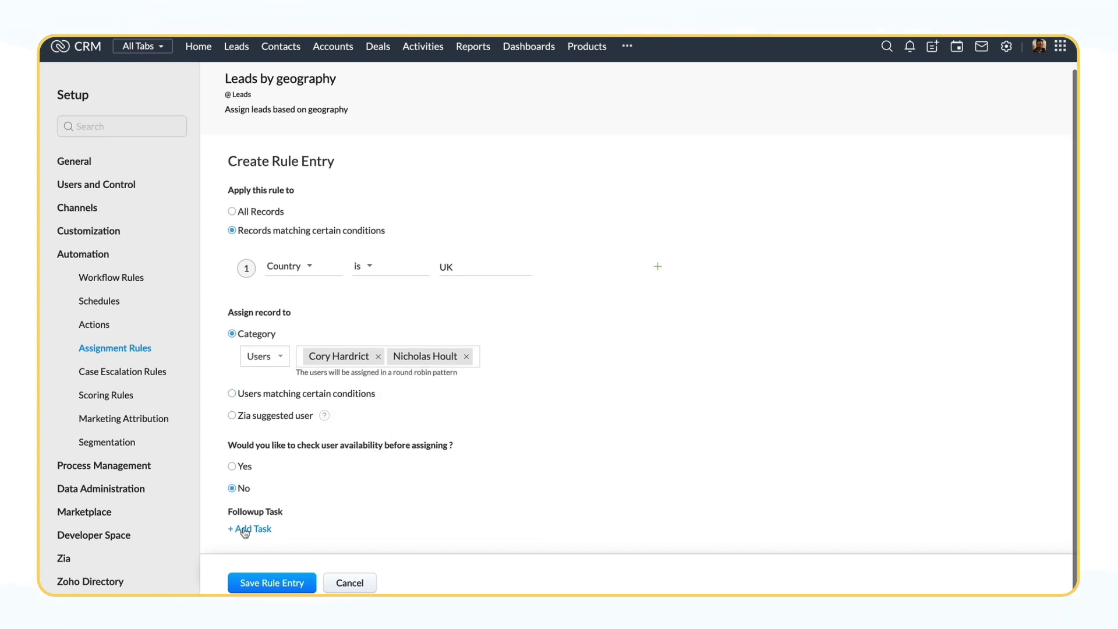
left_click(245, 530)
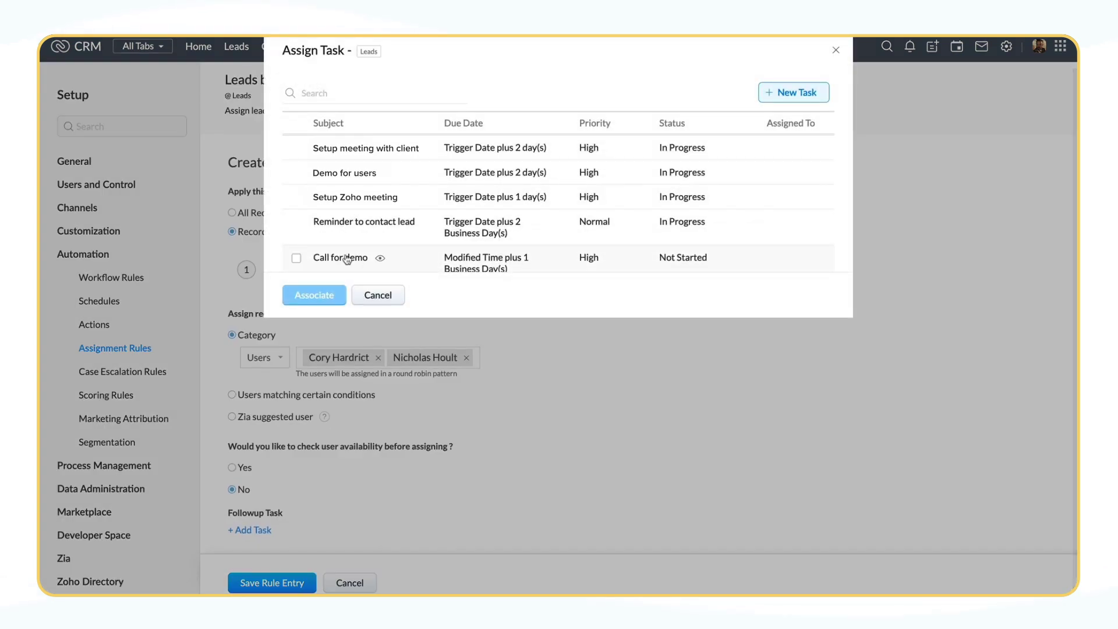
left_click(347, 259)
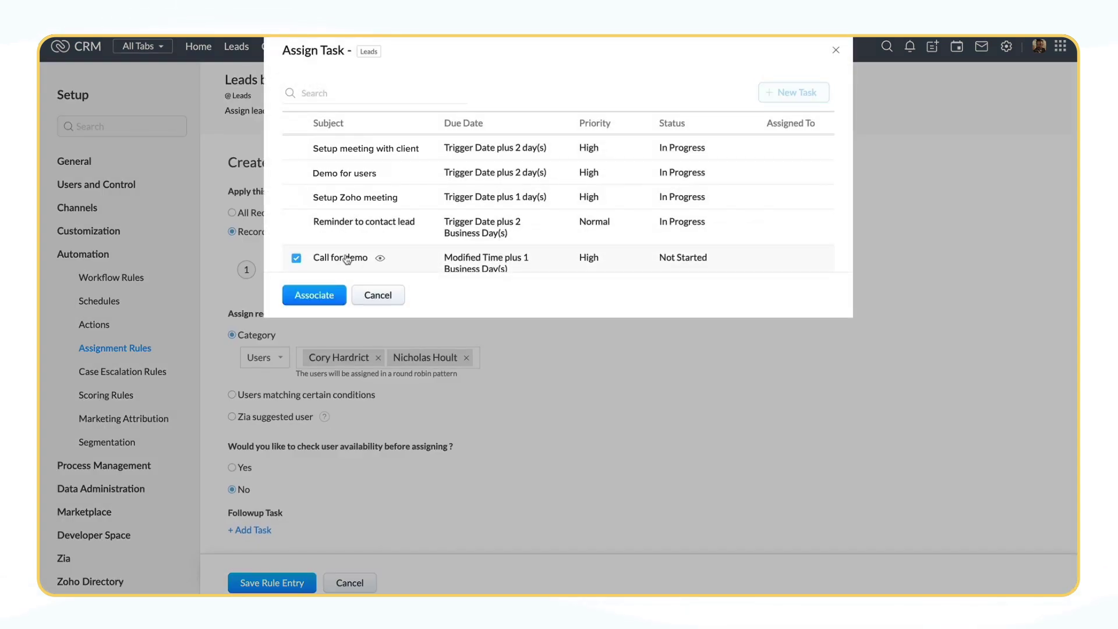
left_click(327, 297)
left_click(277, 581)
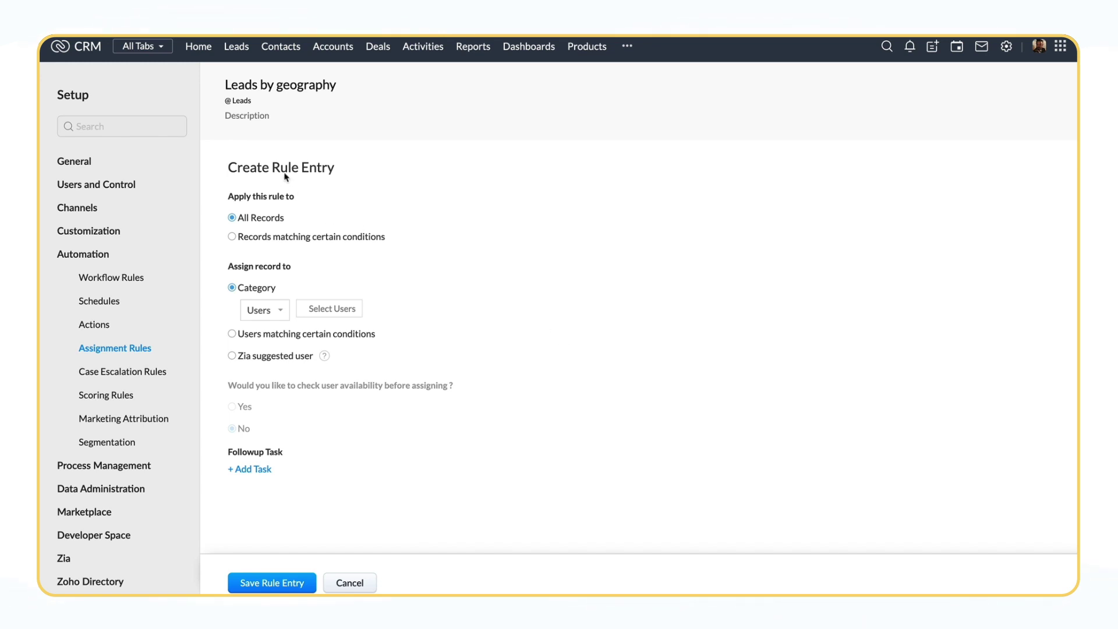
- Assign to users whose Profile is Administrator or Manager, with Zia suggesting the user
left_click(232, 334)
left_click(281, 326)
scroll(301, 404, "down", 5)
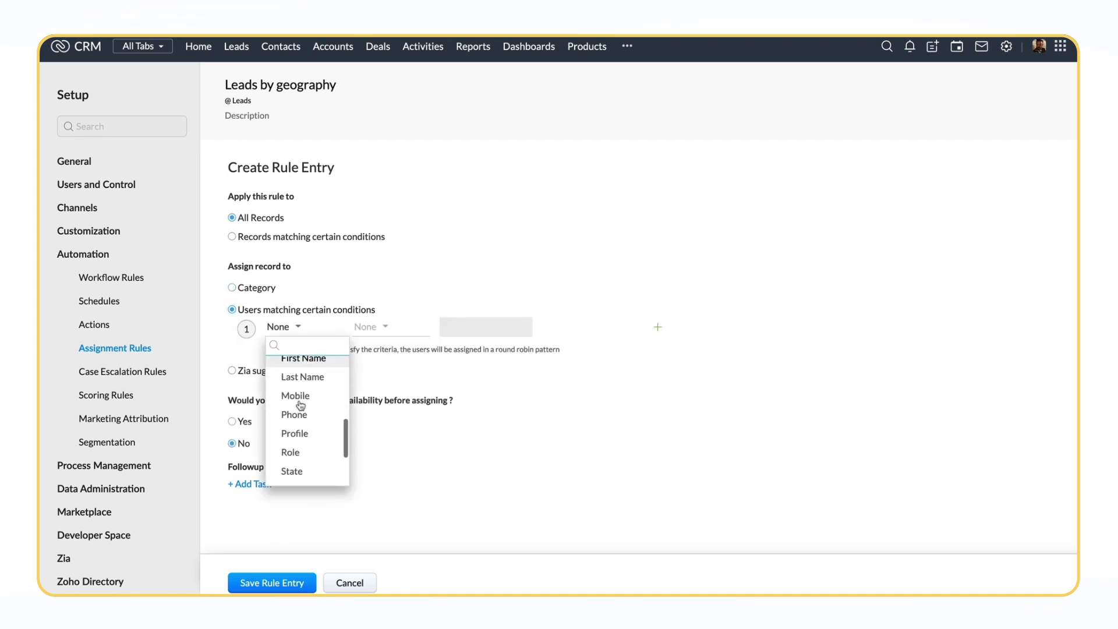
left_click(300, 404)
left_click(451, 329)
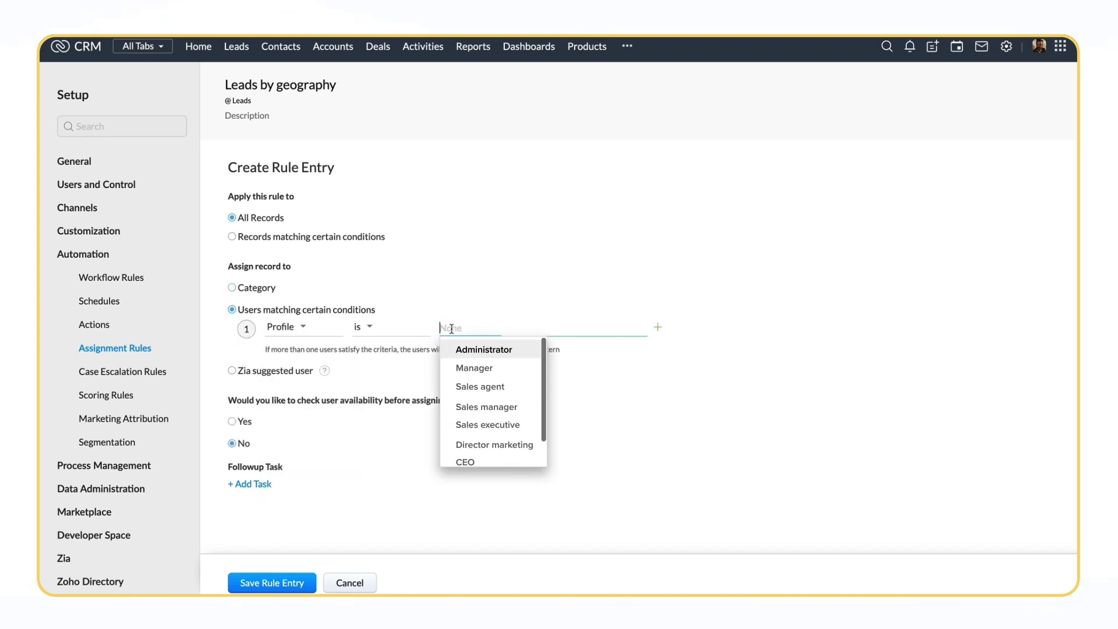
left_click(464, 348)
left_click(487, 348)
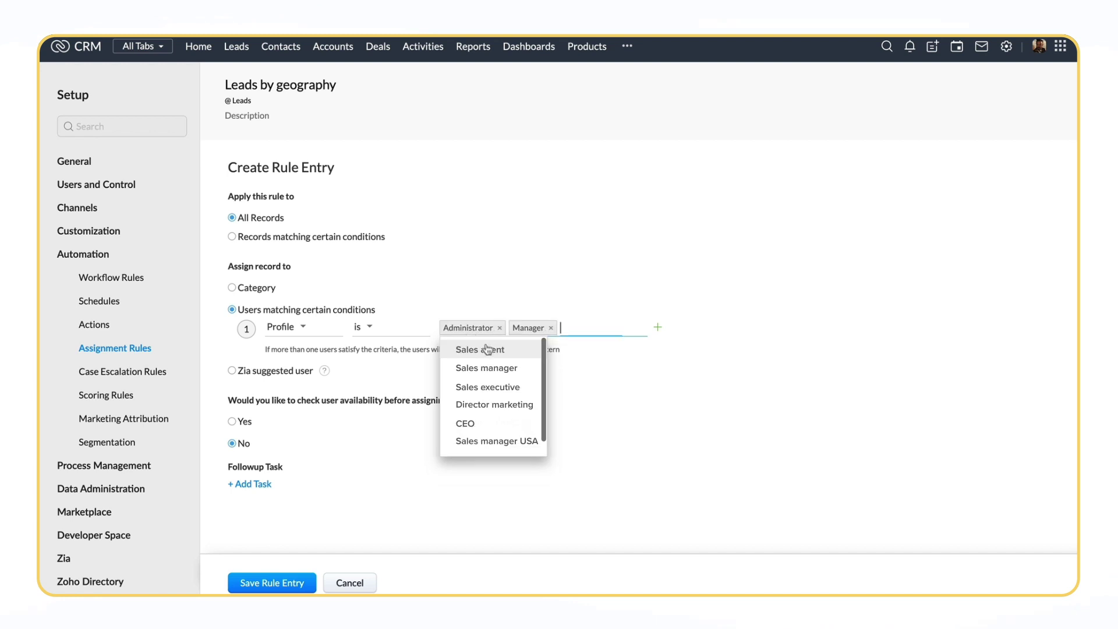
left_click(619, 433)
left_click(255, 375)
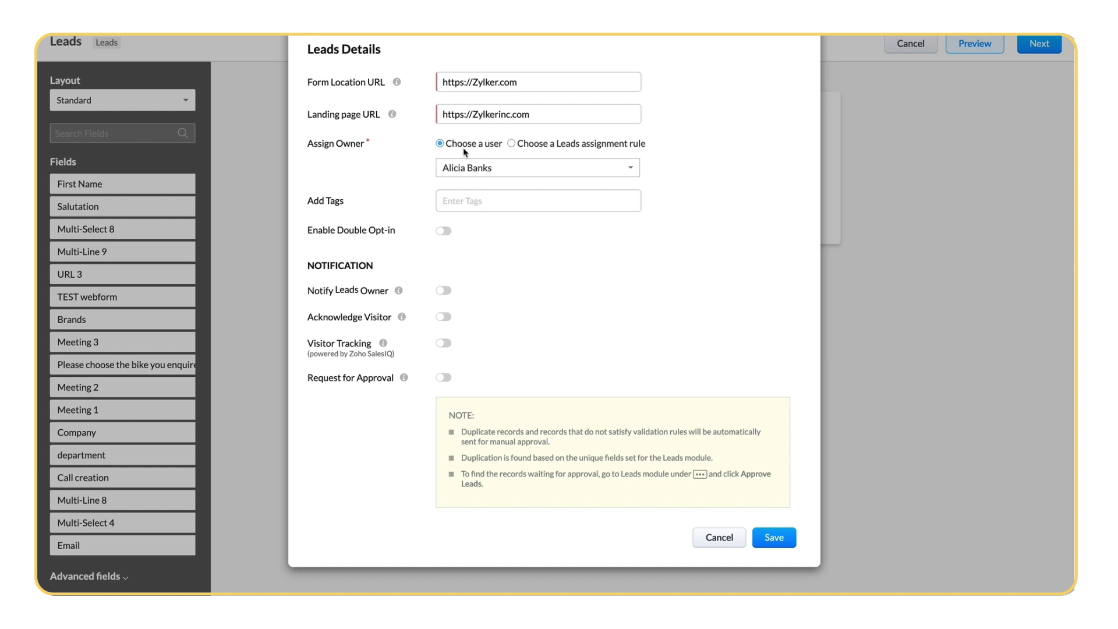
- Set the web form's lead owner to the 'Leads by geography' assignment rule and save
left_click(513, 170)
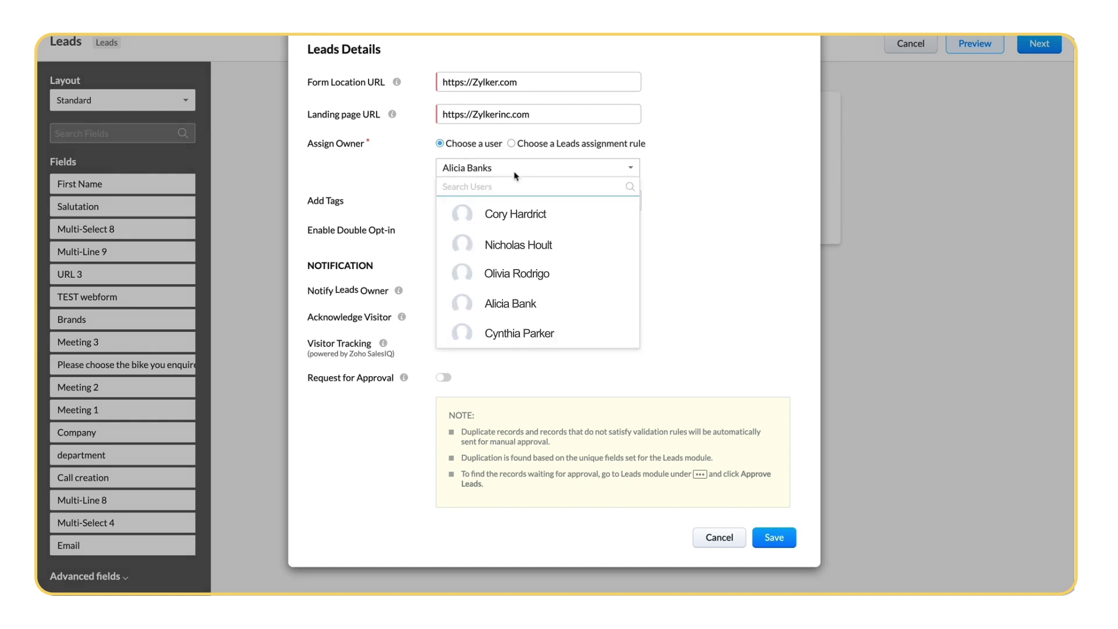
key("Down")
key("Down")
key("Down")
key("Up")
key("Up")
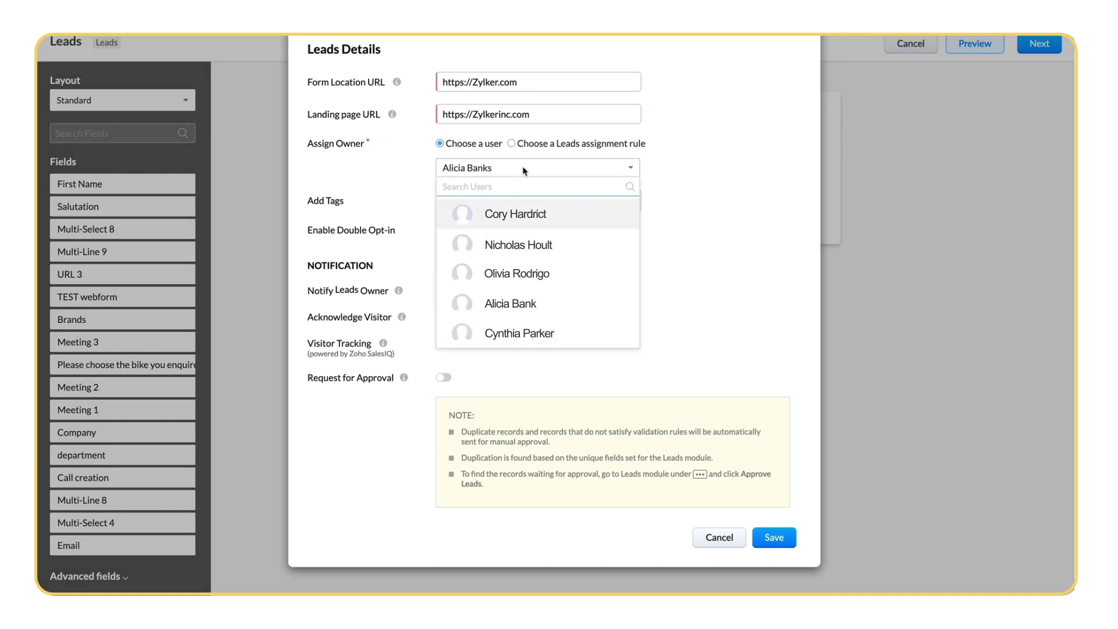
left_click(513, 145)
left_click(512, 144)
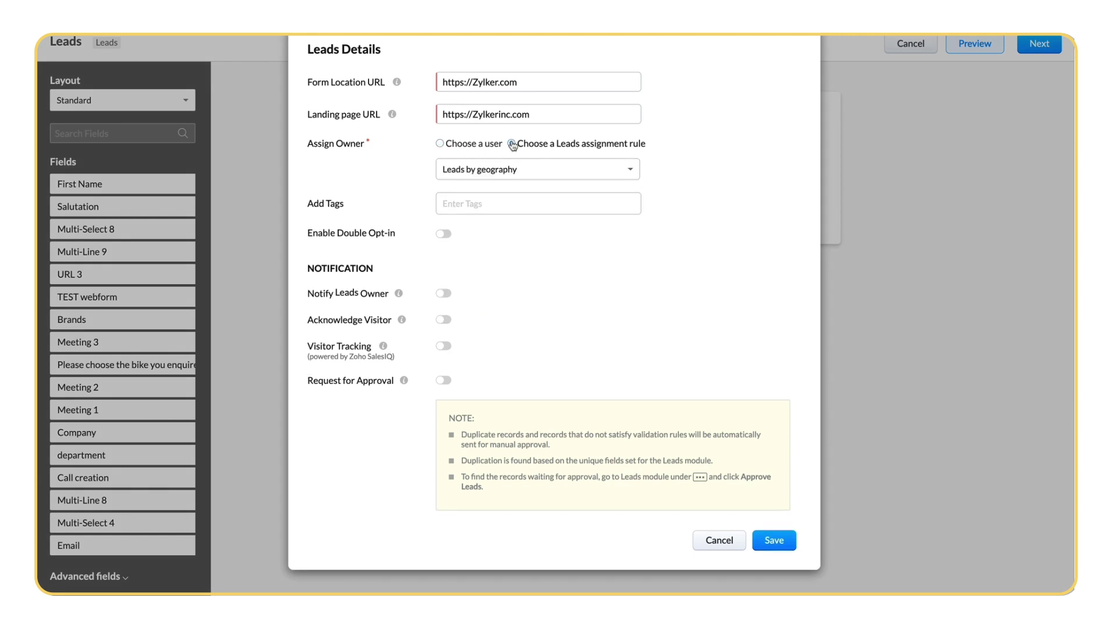
left_click(520, 171)
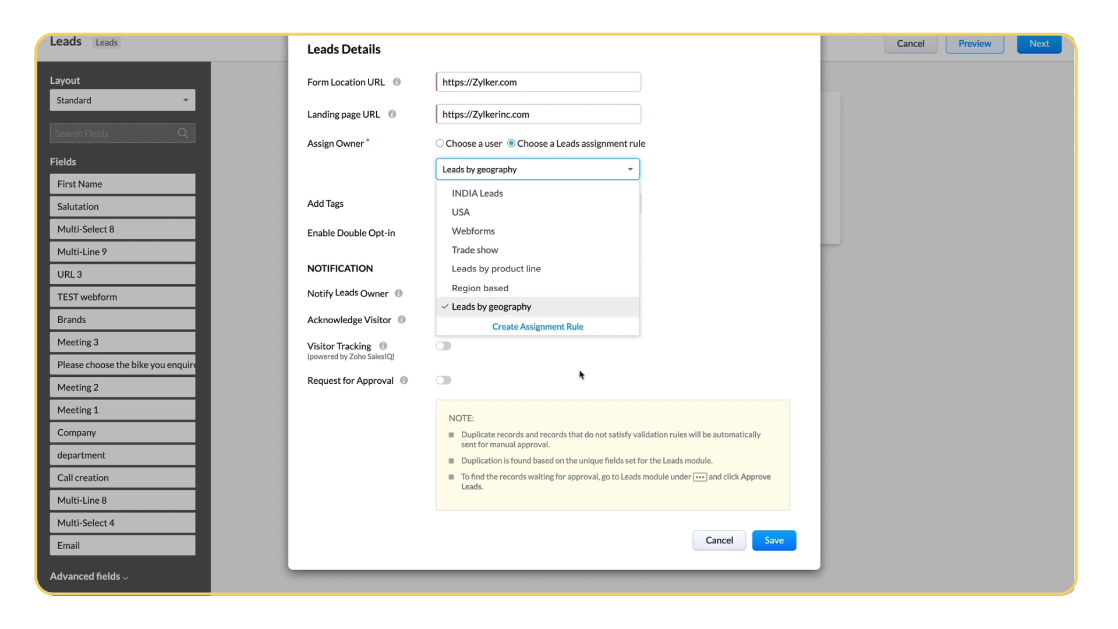
left_click(791, 541)
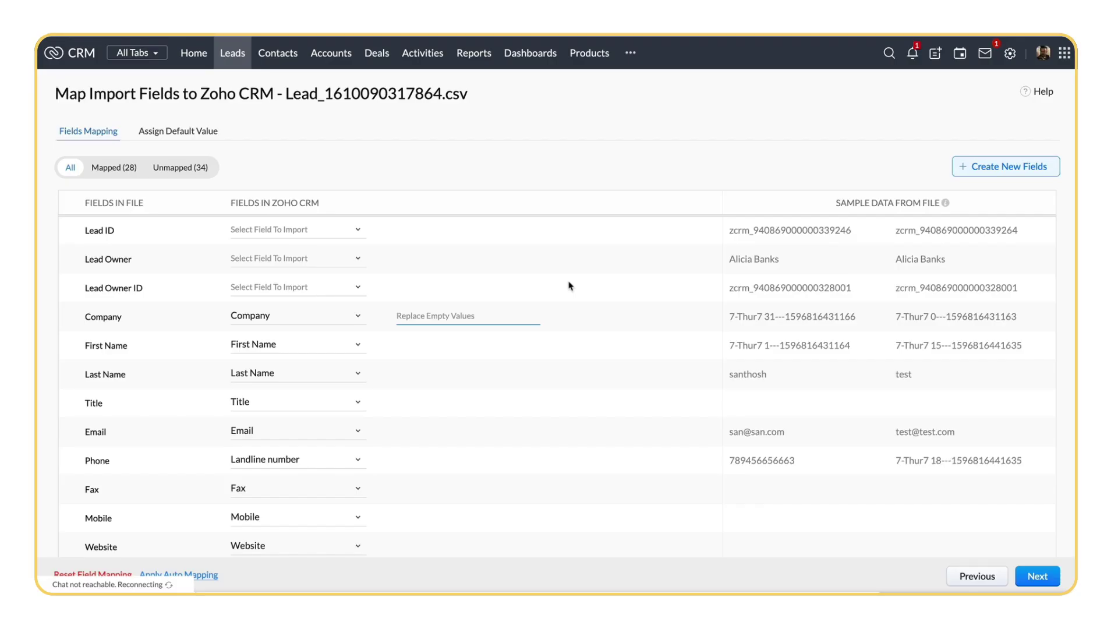
- Make the Lead_1610090317864.csv import assign owners by the 'Leads by geography' rule
left_click(1038, 576)
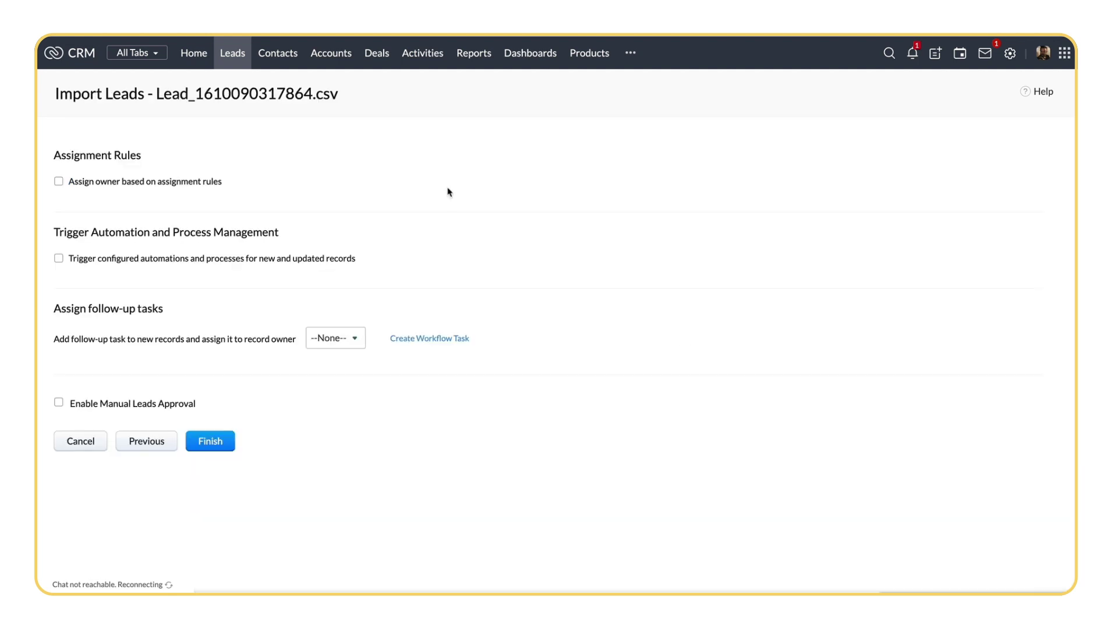
left_click(59, 182)
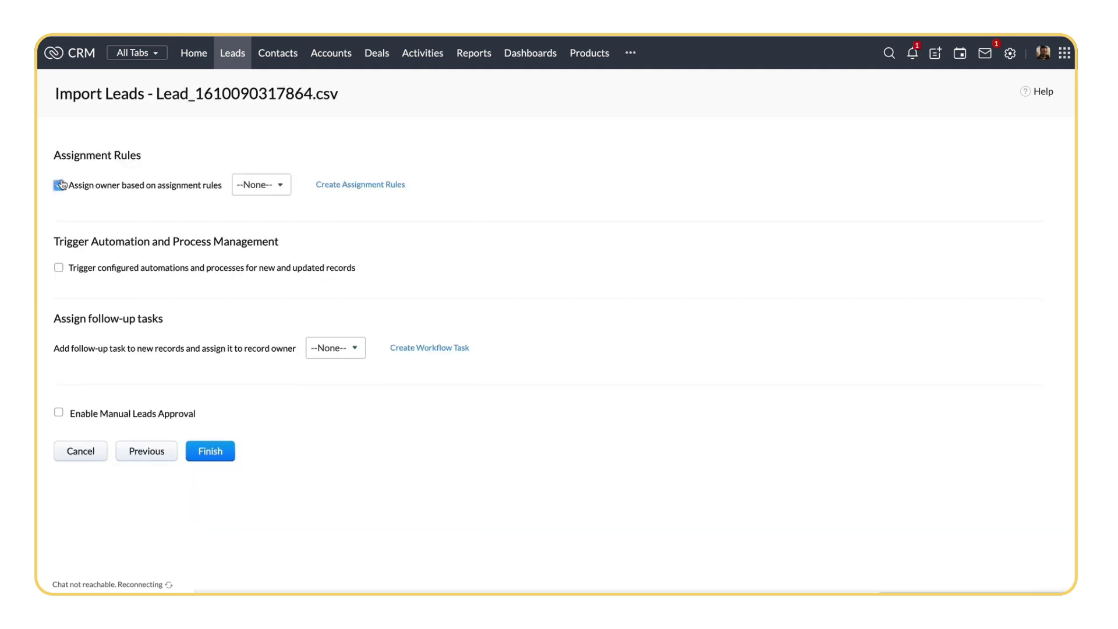
left_click(261, 186)
left_click(275, 228)
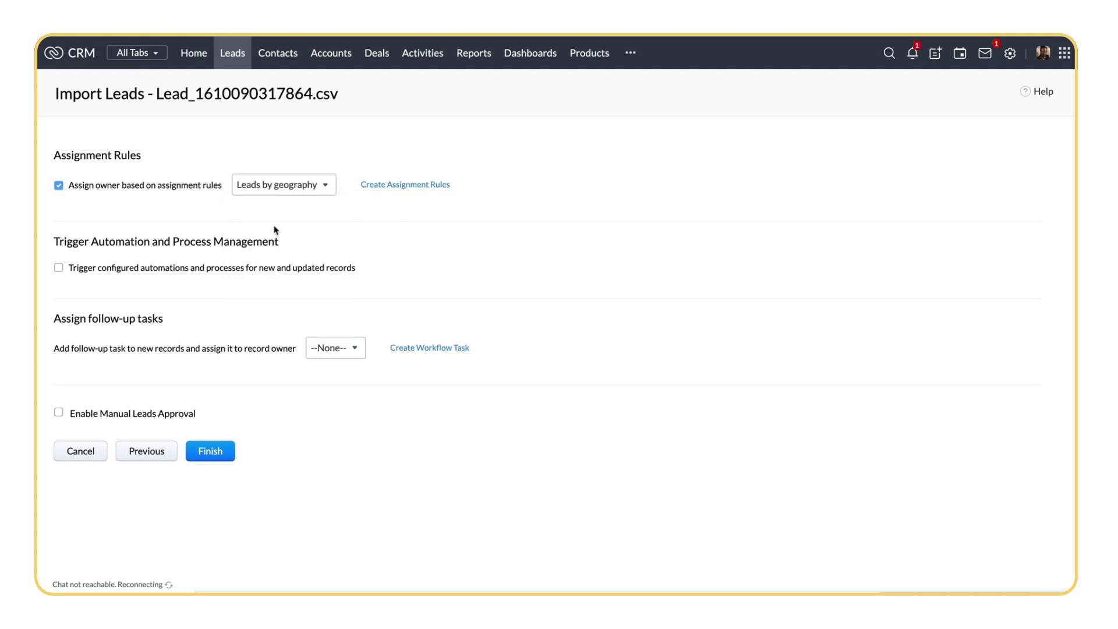